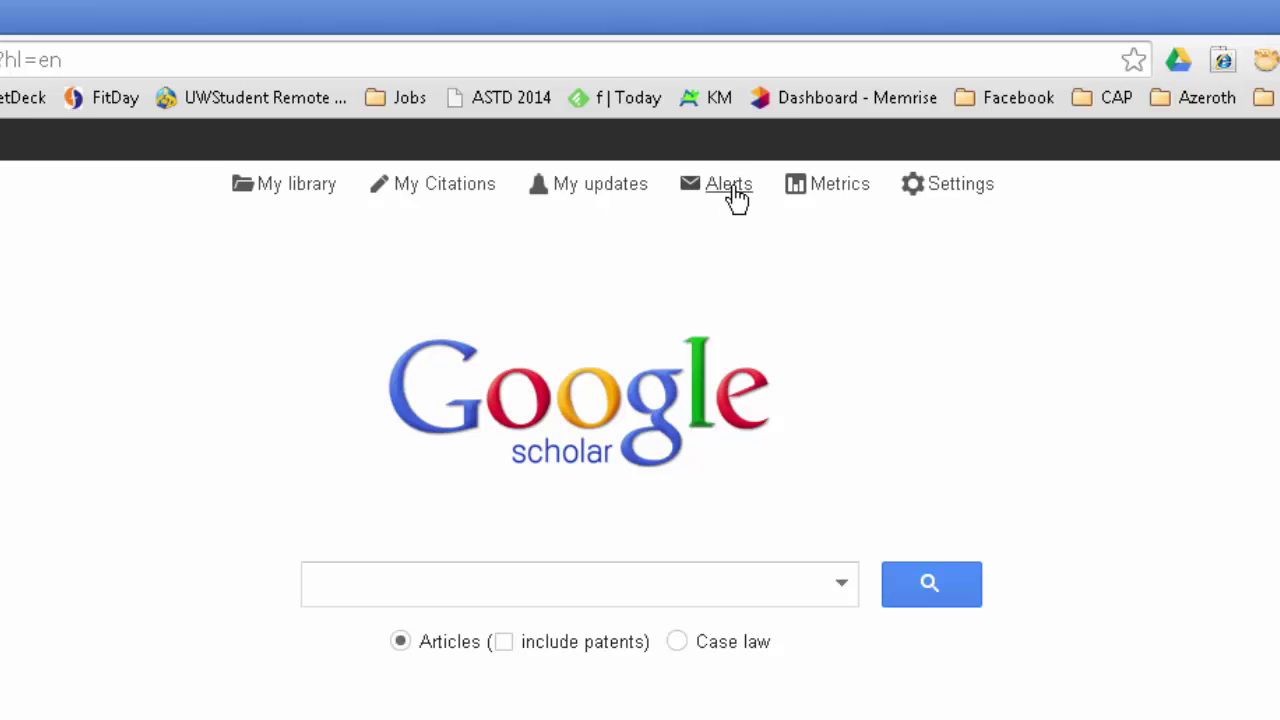
# Create a Scholar email alert for the query "informal learning" in quotation marks, showing up to 10 results.
pyautogui.click(733, 188)
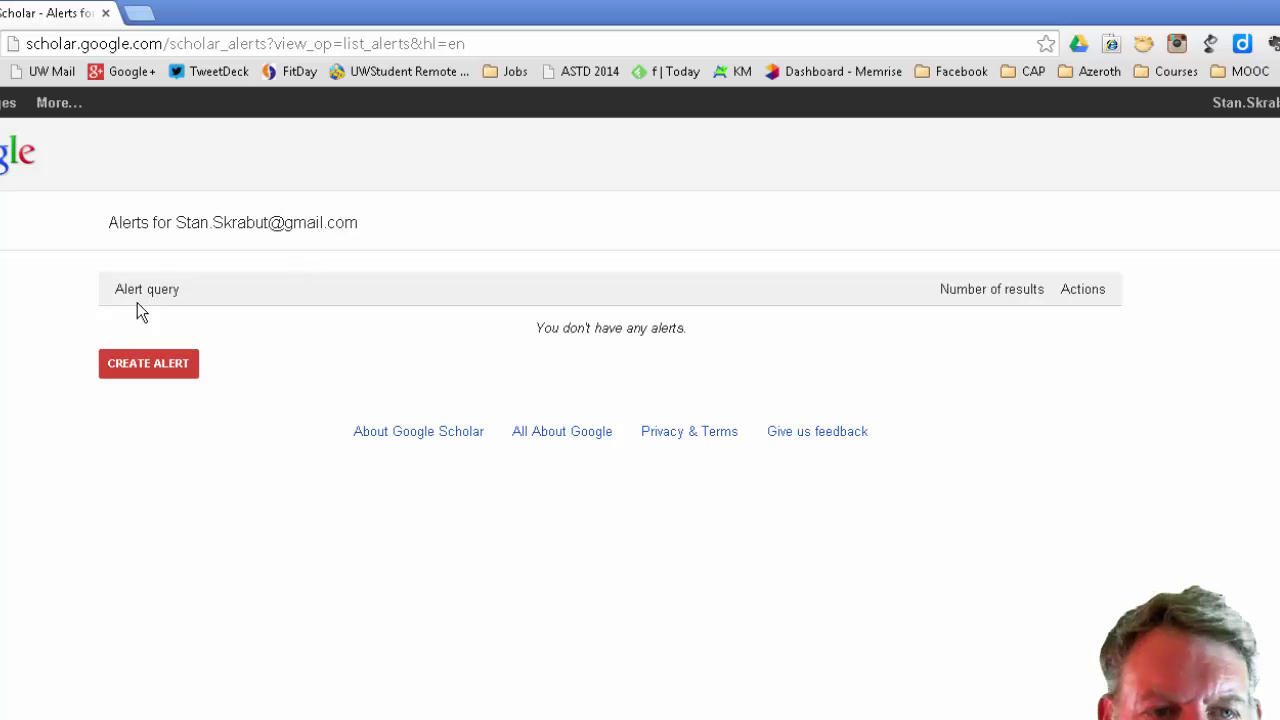
pyautogui.click(145, 366)
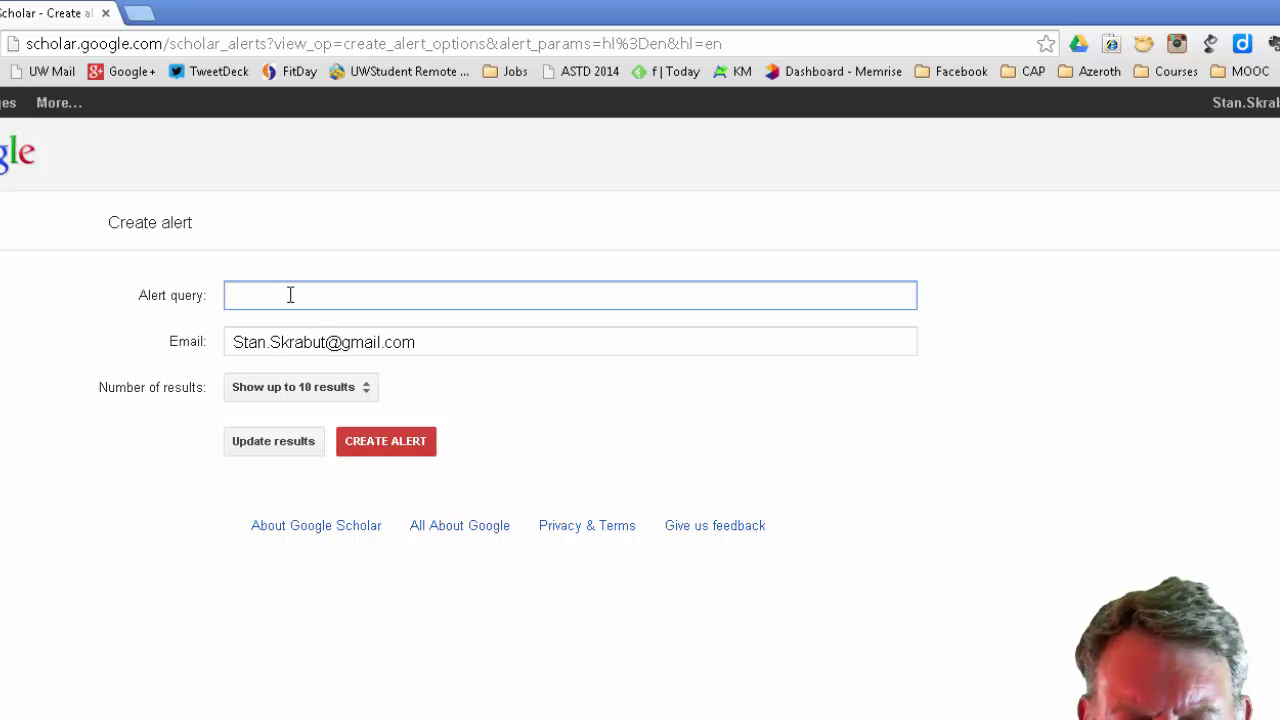
pyautogui.write('"informal')
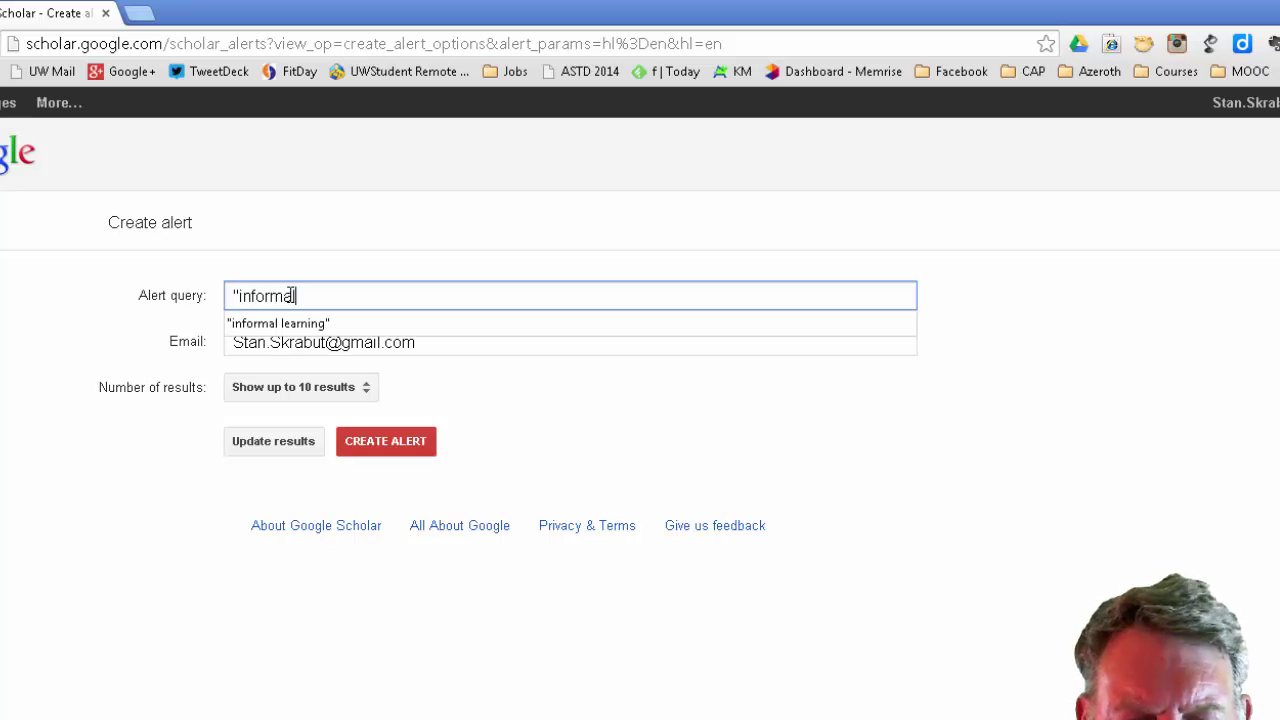
pyautogui.write(' learning')
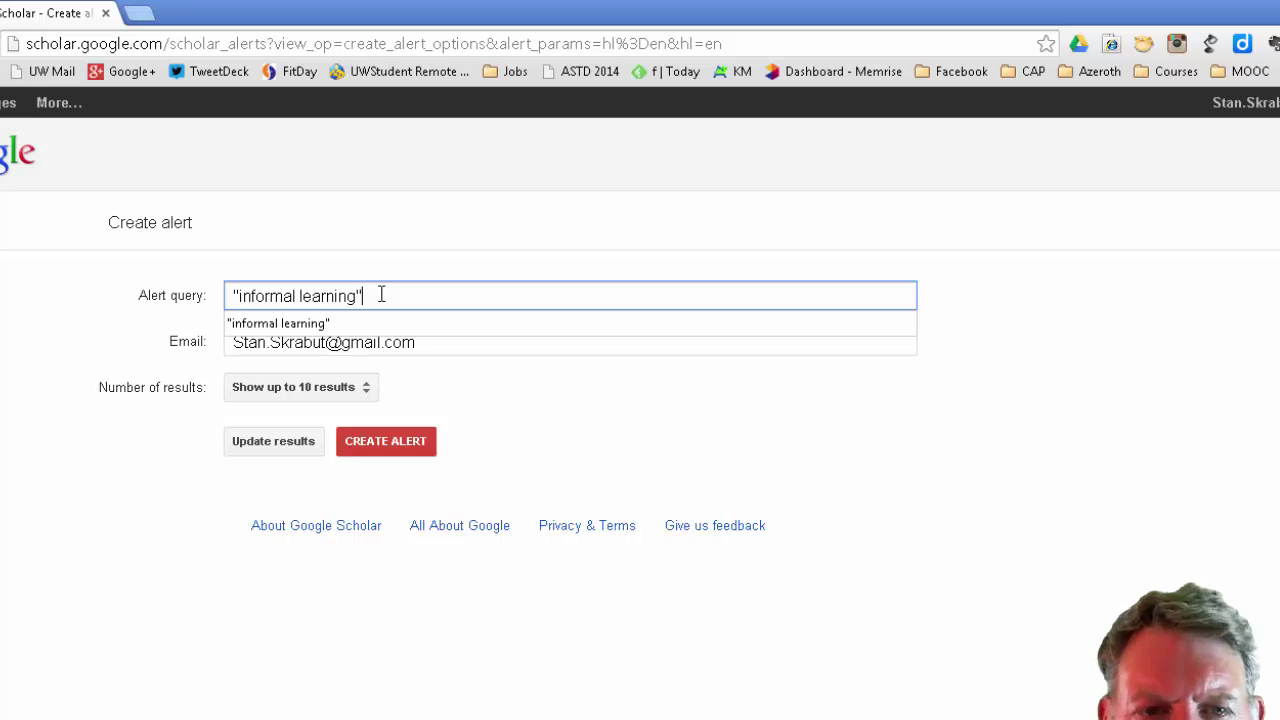
pyautogui.click(366, 389)
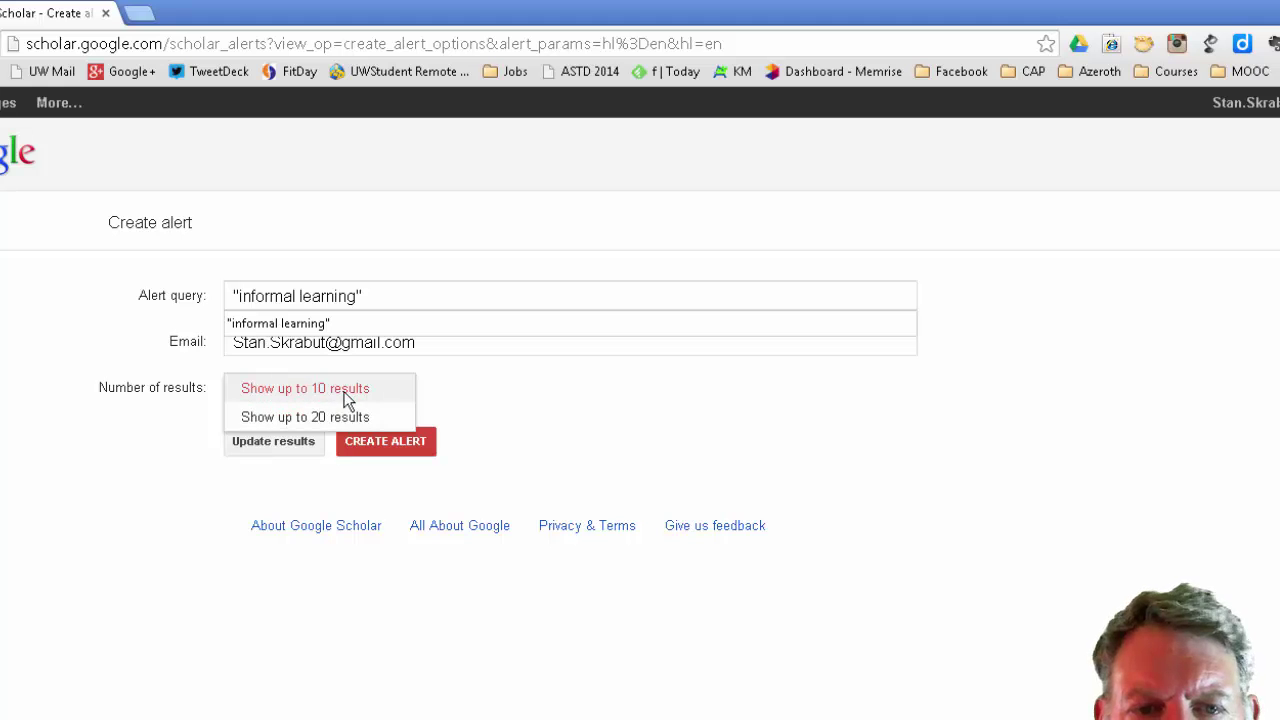
pyautogui.click(346, 393)
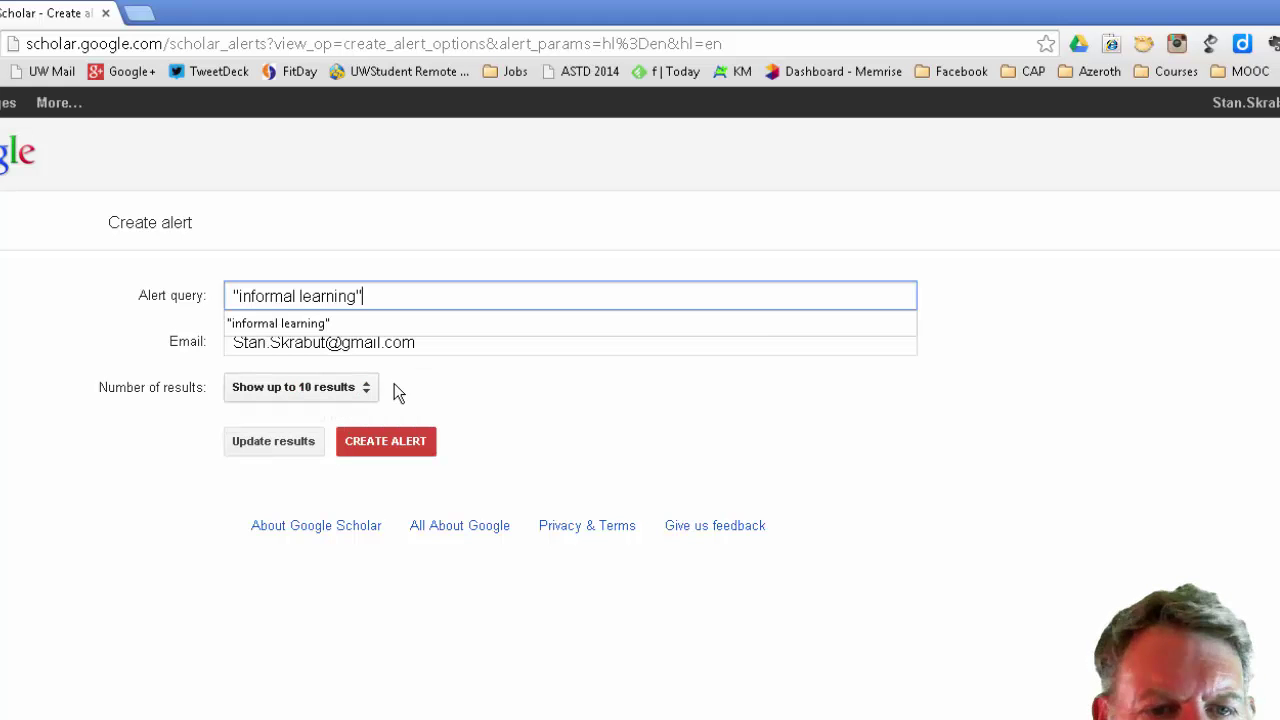
pyautogui.click(382, 443)
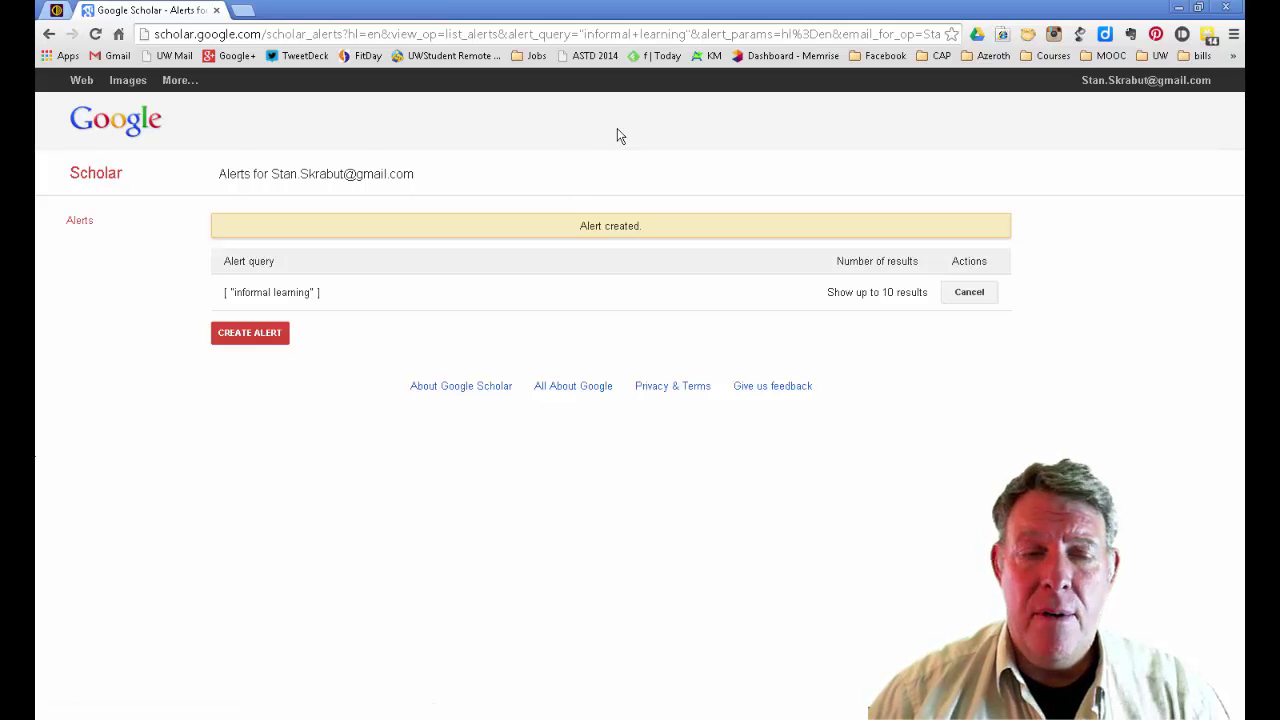
# Return to the Scholar home page and search articles for the exact phrase "lifelong learning".
pyautogui.click(89, 180)
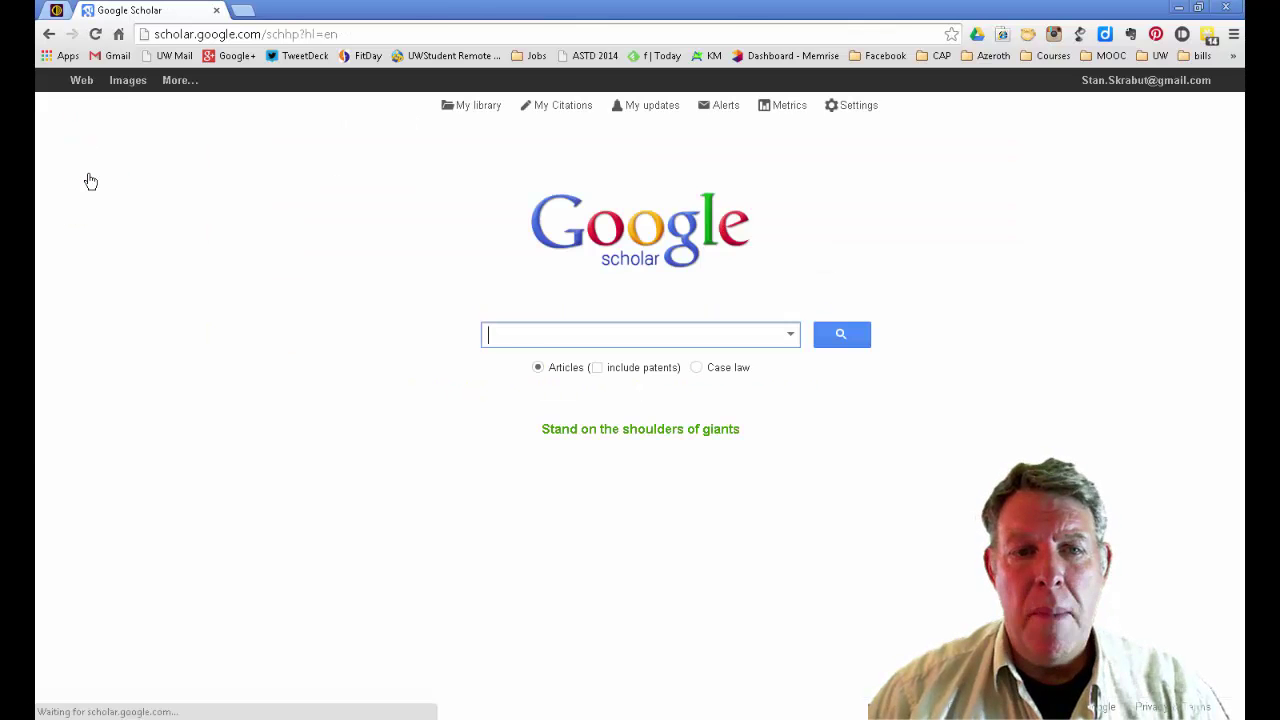
pyautogui.click(522, 337)
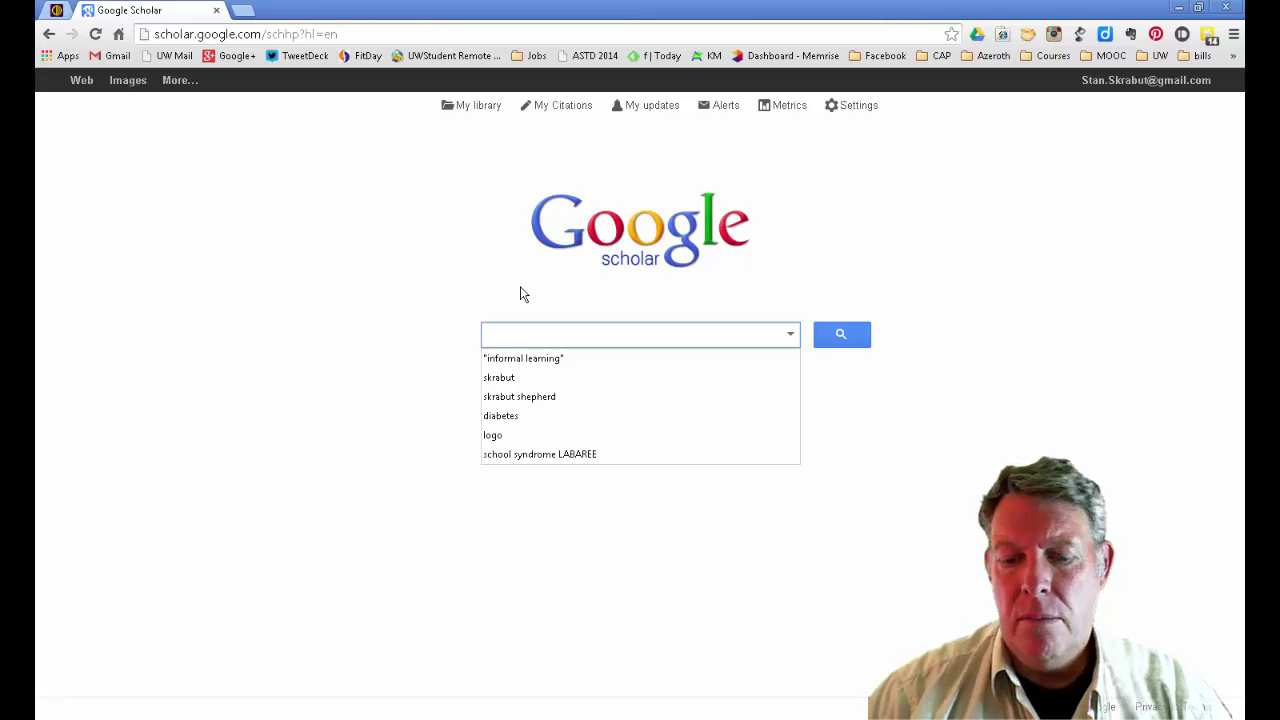
pyautogui.write('"')
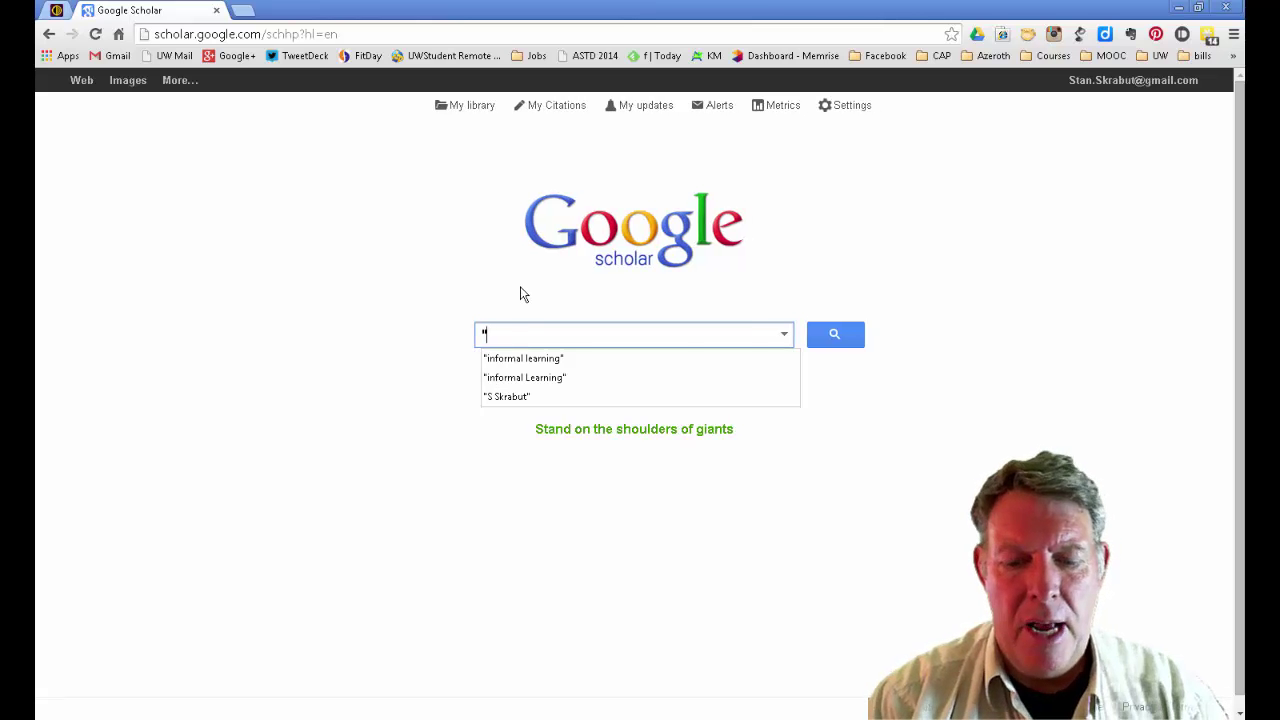
pyautogui.write('ifelong learning"')
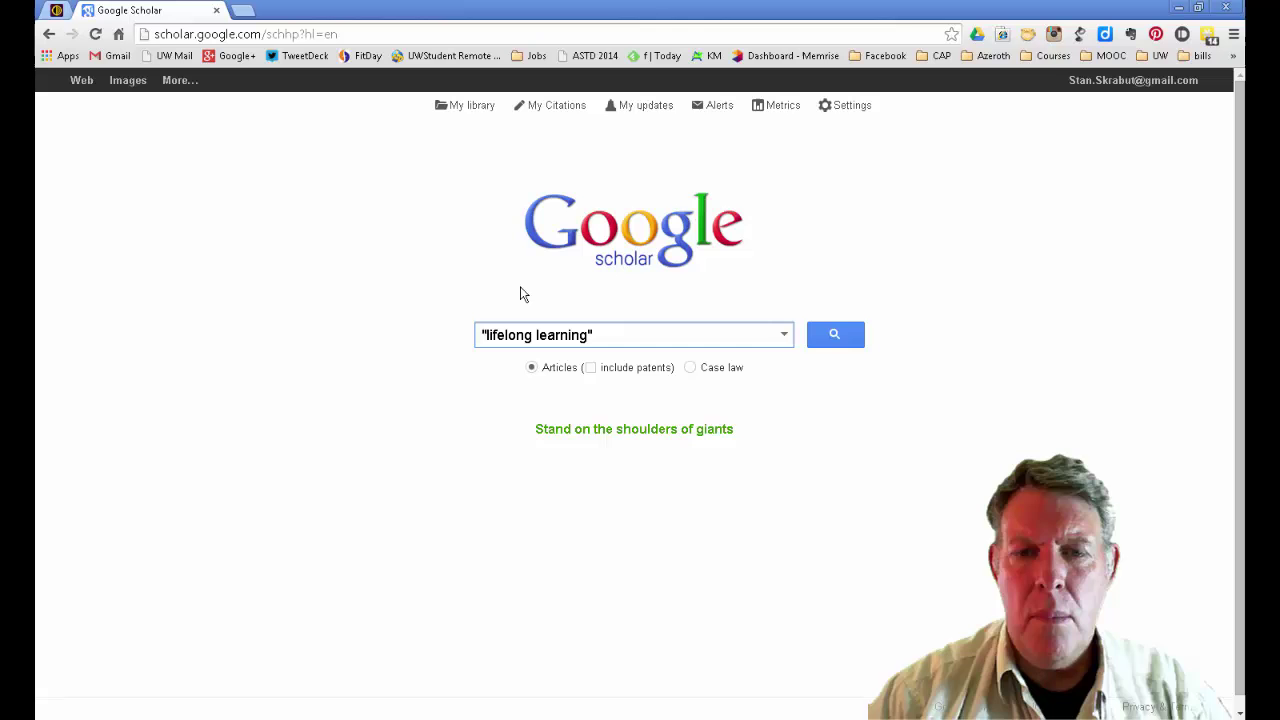
pyautogui.click(835, 338)
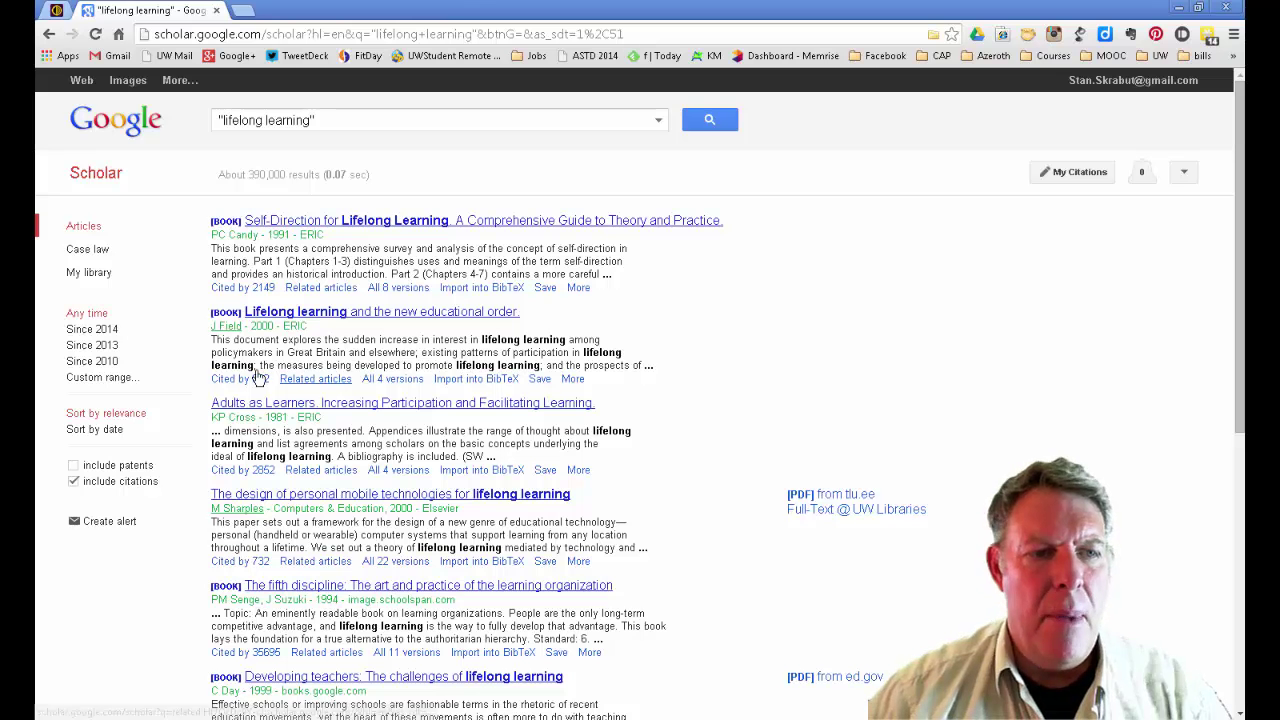
# Limit the "lifelong learning" results to those since 2014 and create an email alert from this search.
pyautogui.click(85, 334)
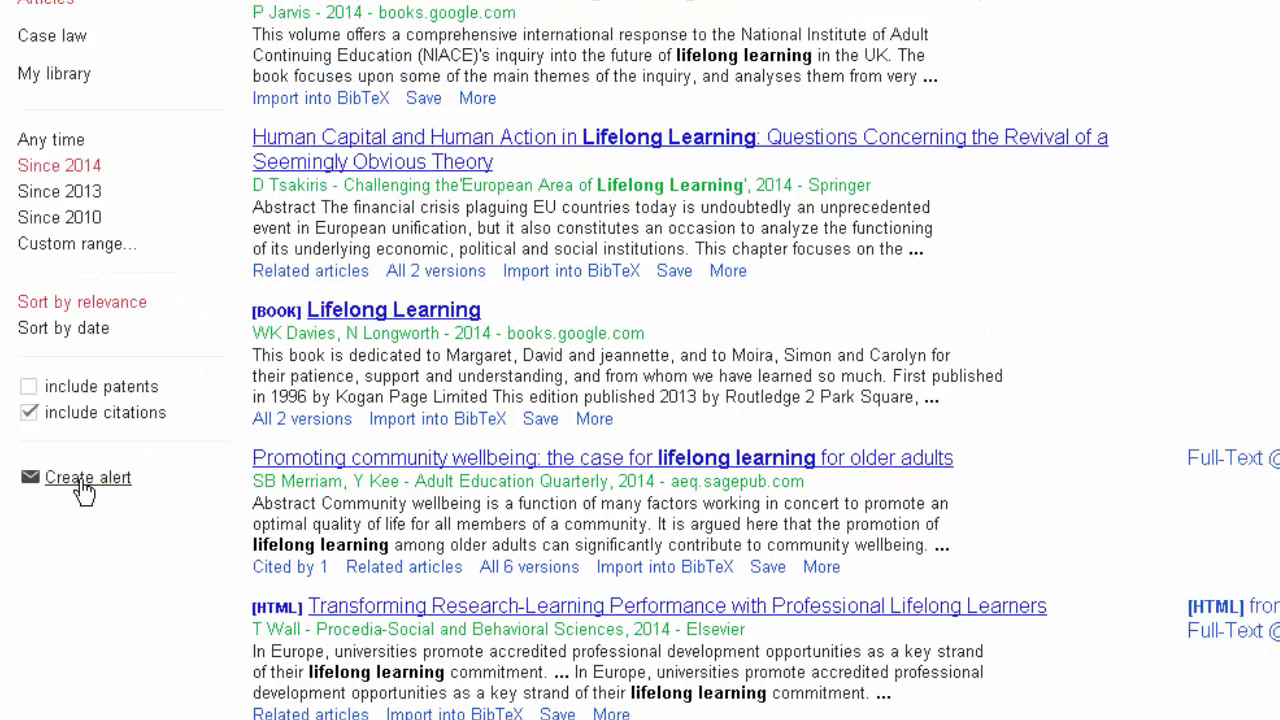
pyautogui.click(172, 400)
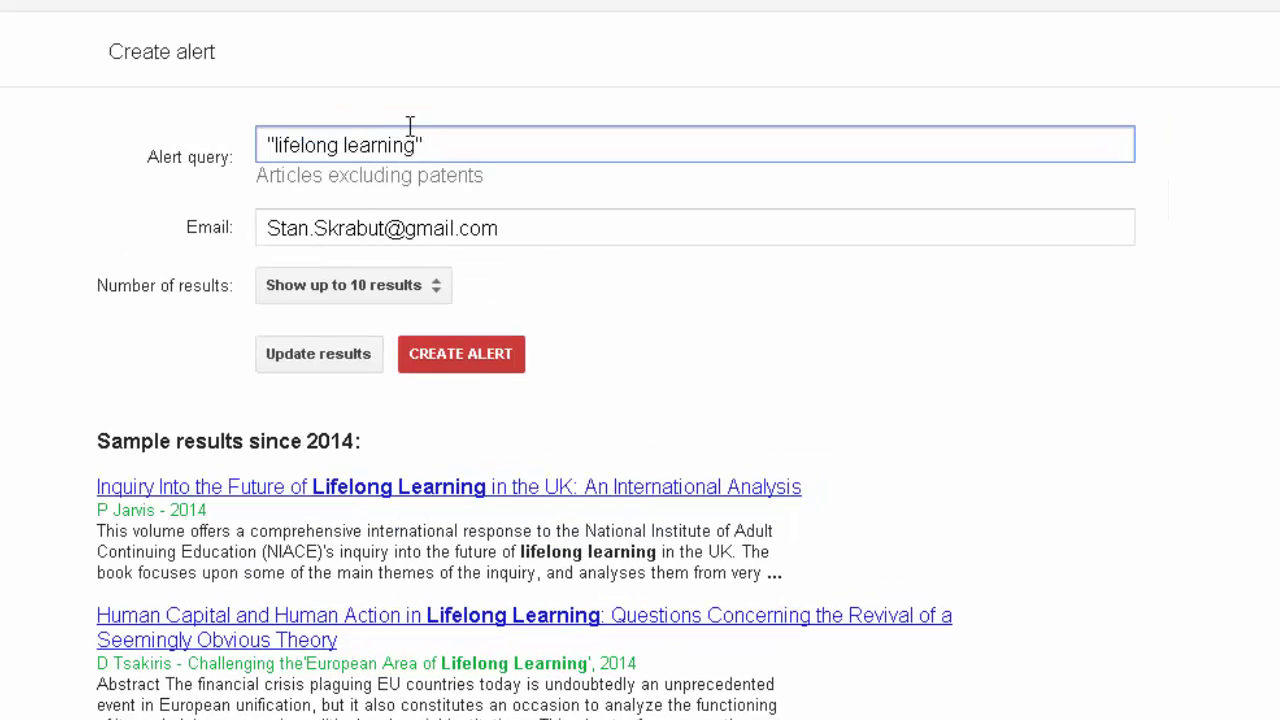
pyautogui.click(472, 357)
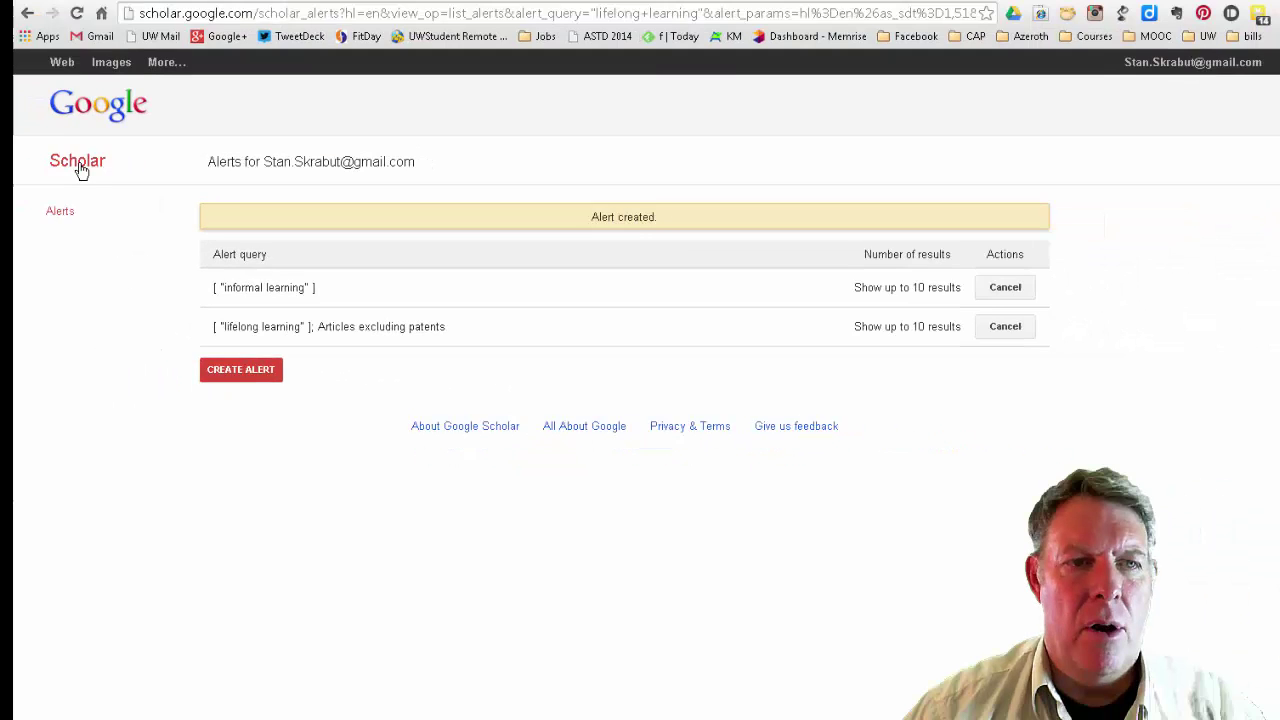
# From the Scholar home page, search for the author's first initial and surname as an exact phrase in quotation marks.
pyautogui.click(8, 102)
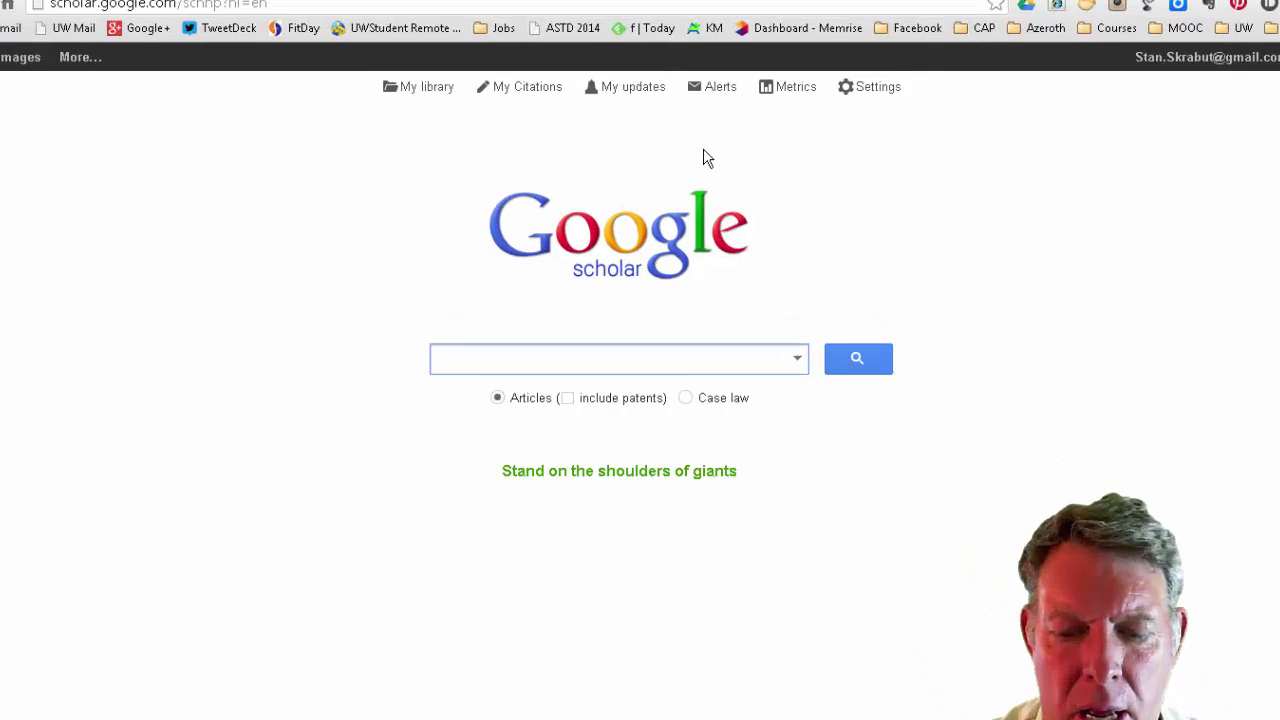
pyautogui.write('"S')
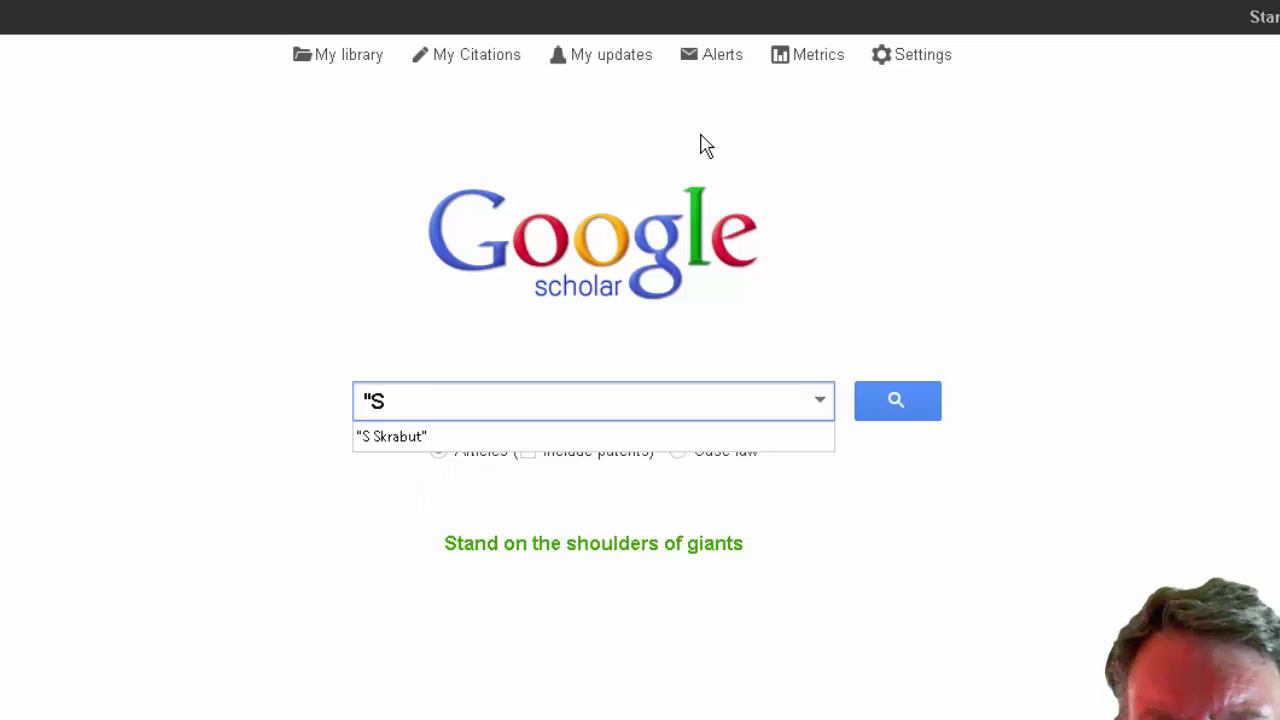
pyautogui.write(' skrabut')
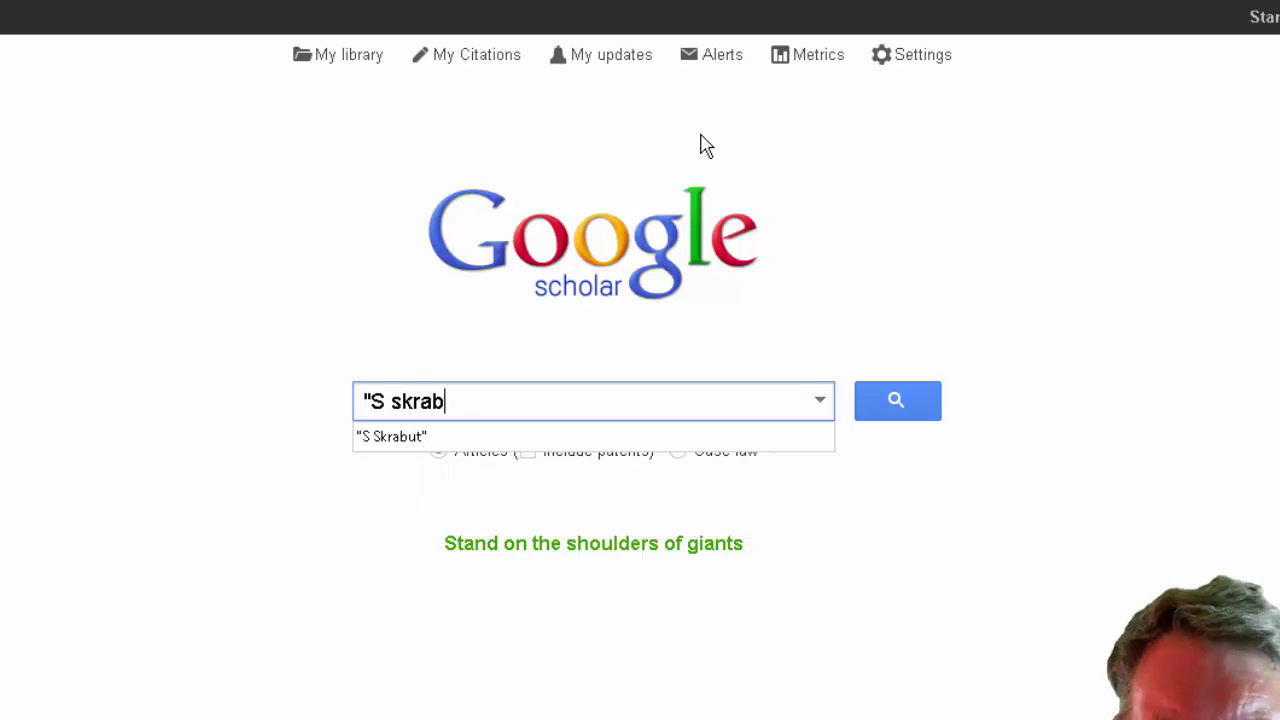
pyautogui.press('BackSpace')
pyautogui.press('BackSpace')
pyautogui.press('BackSpace')
pyautogui.press('BackSpace')
pyautogui.press('BackSpace')
pyautogui.press('BackSpace')
pyautogui.press('BackSpace')
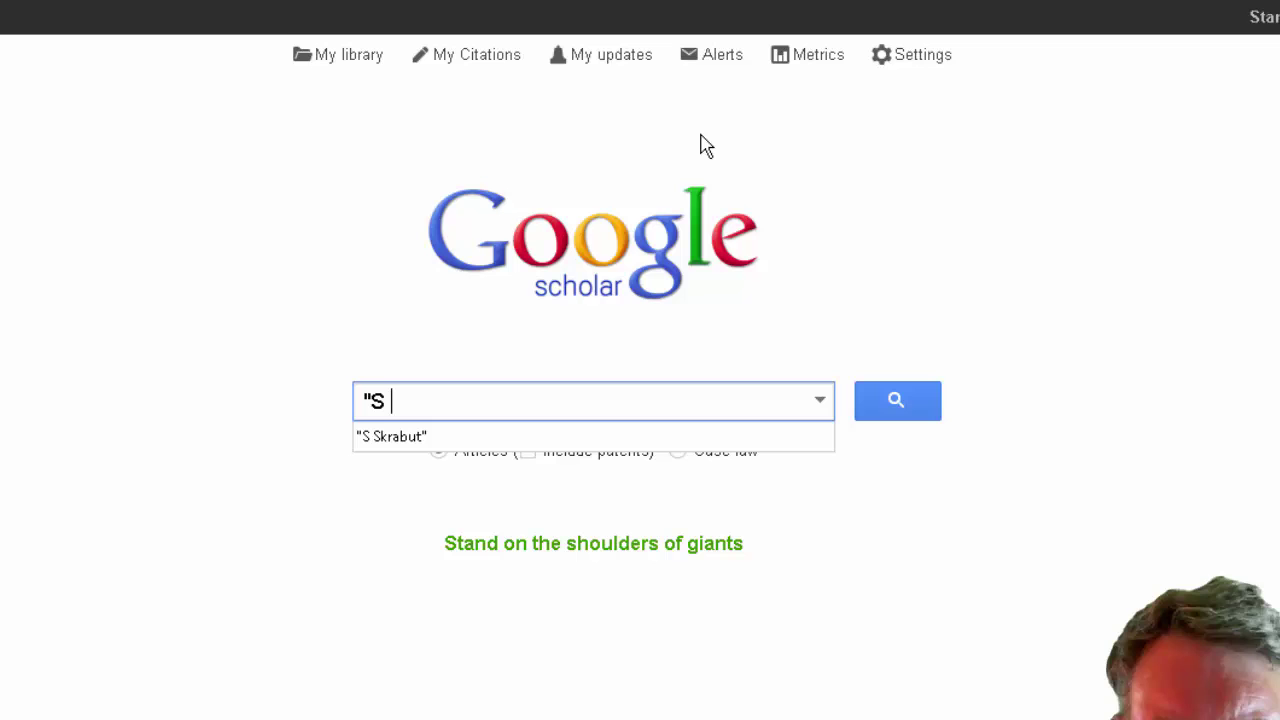
pyautogui.write('Skrabut"')
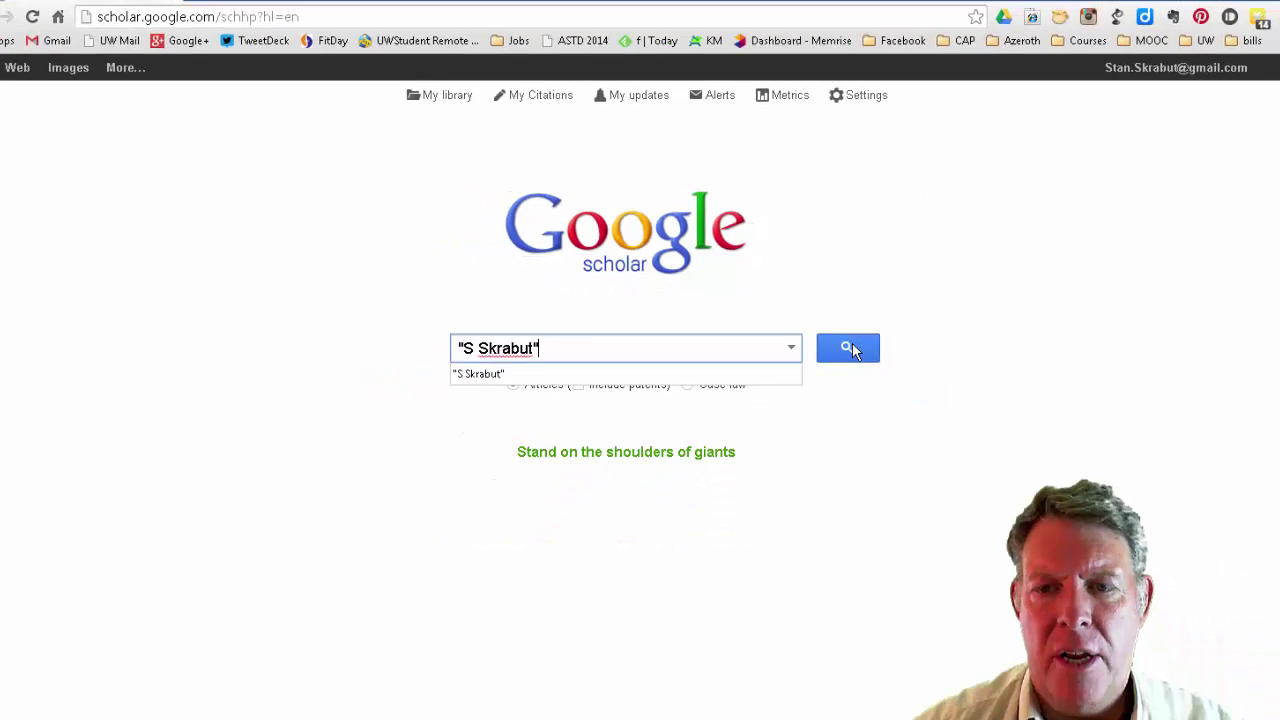
pyautogui.click(850, 348)
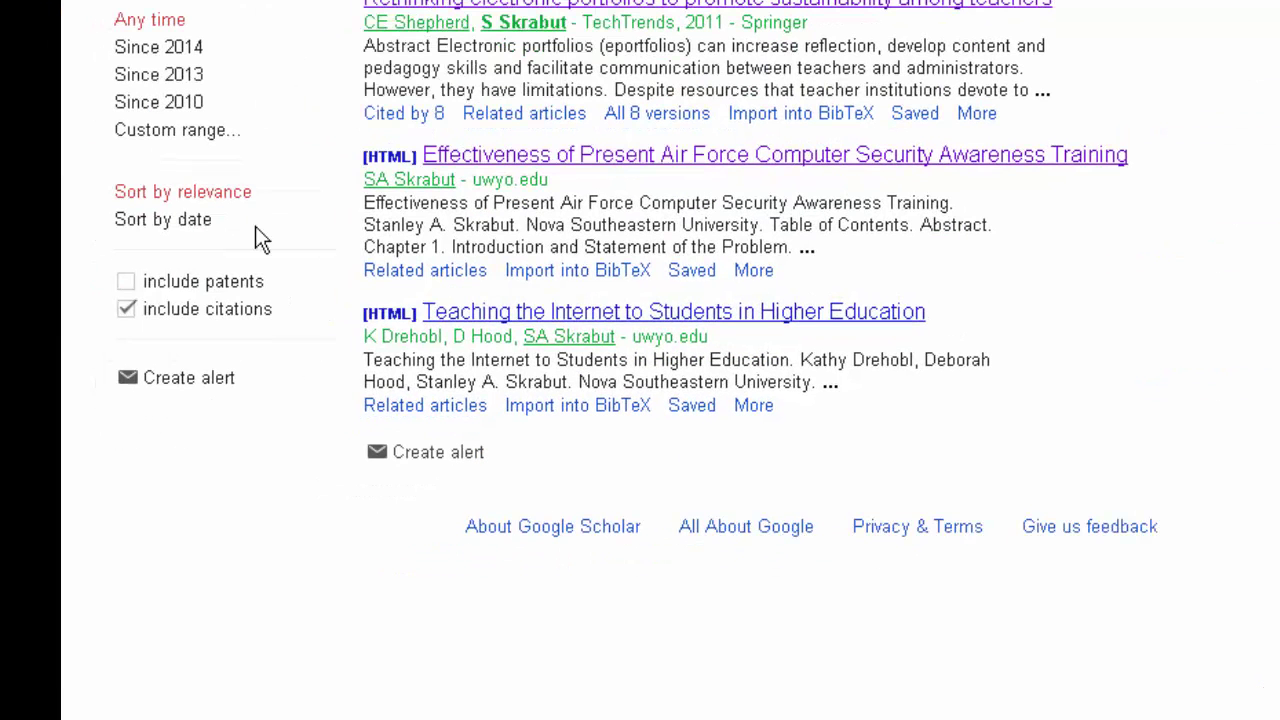
# Create an email alert from the author-name search and go back to the Scholar home page.
pyautogui.click(181, 381)
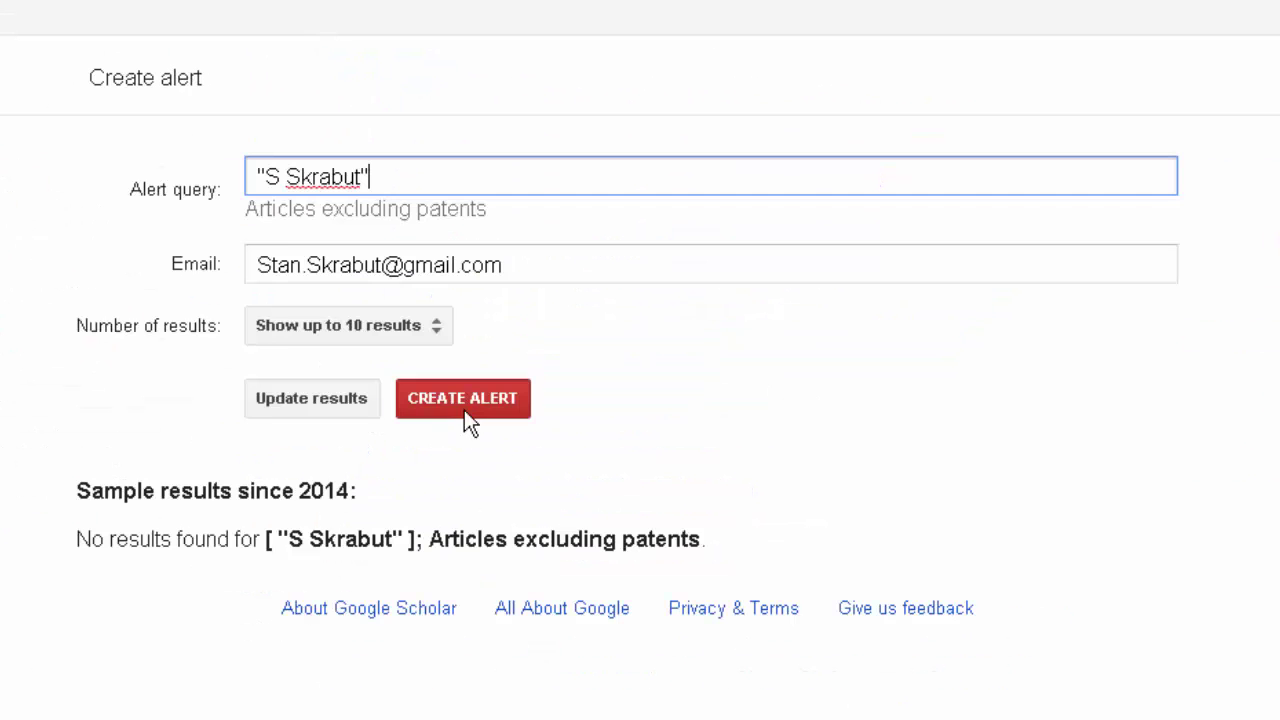
pyautogui.click(464, 404)
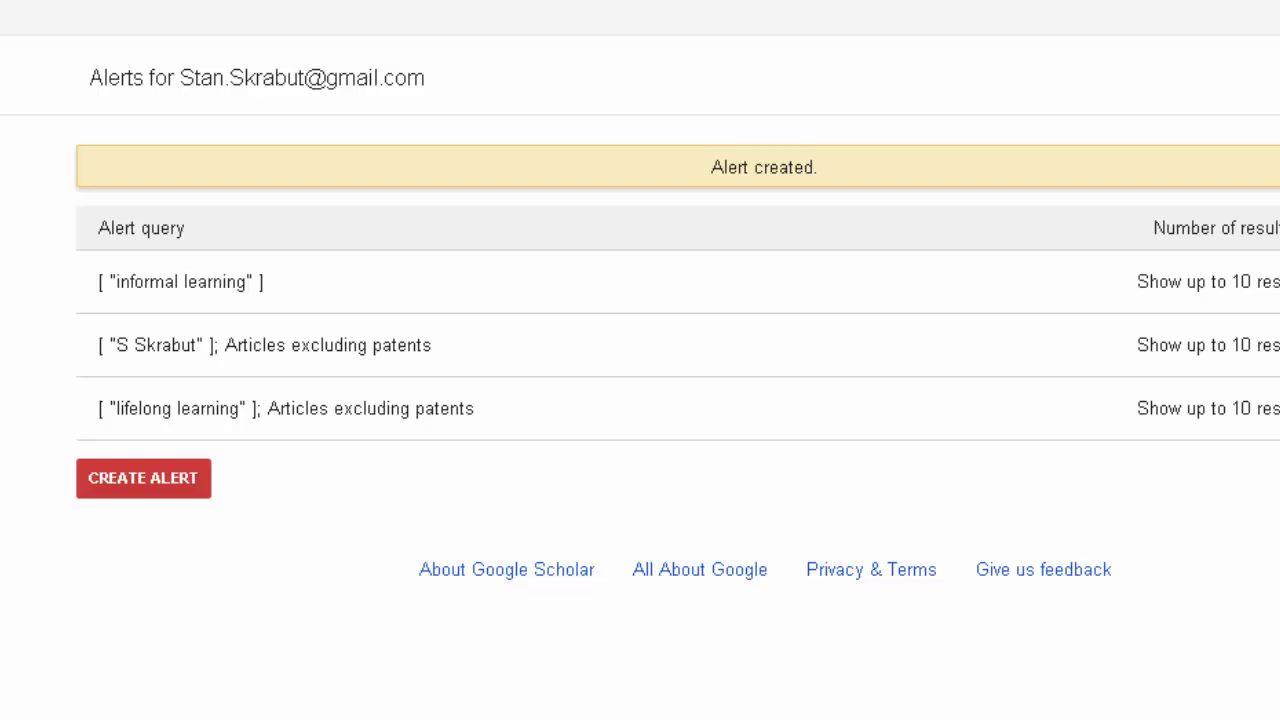
pyautogui.click(7, 136)
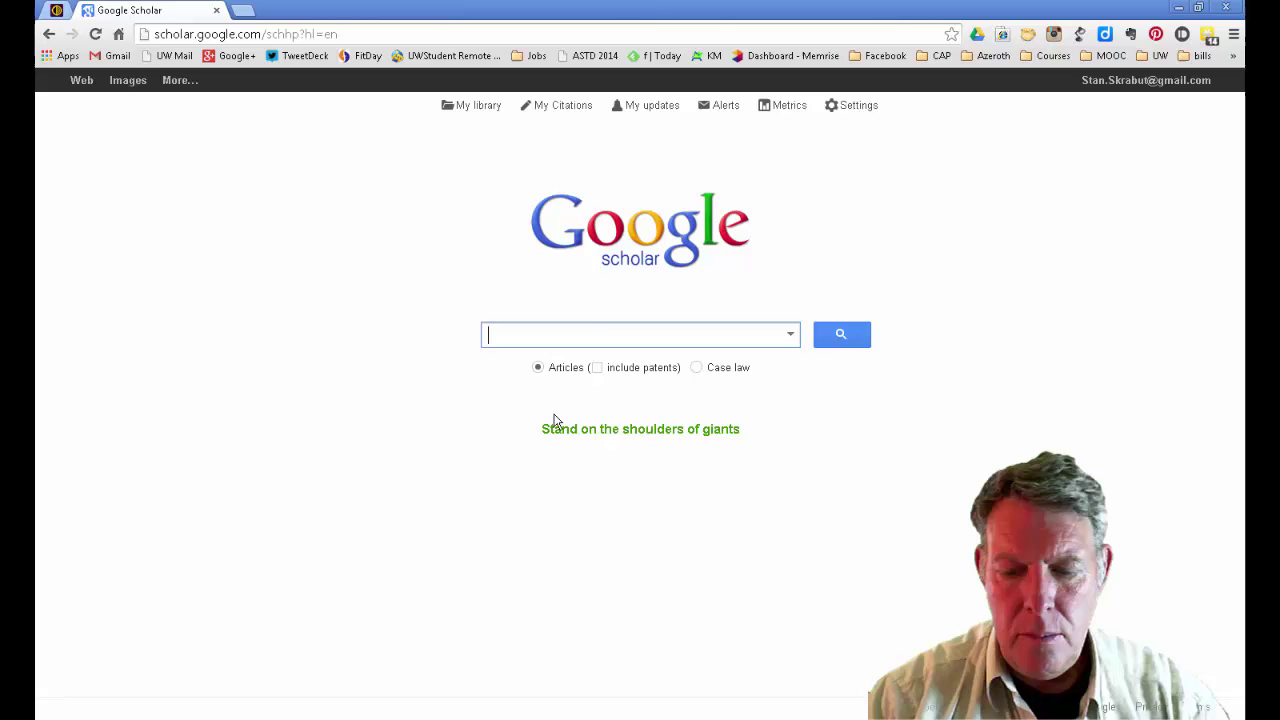
# Search again for the quoted author name, using the suggested earlier query.
pyautogui.press('Down')
pyautogui.write('S')
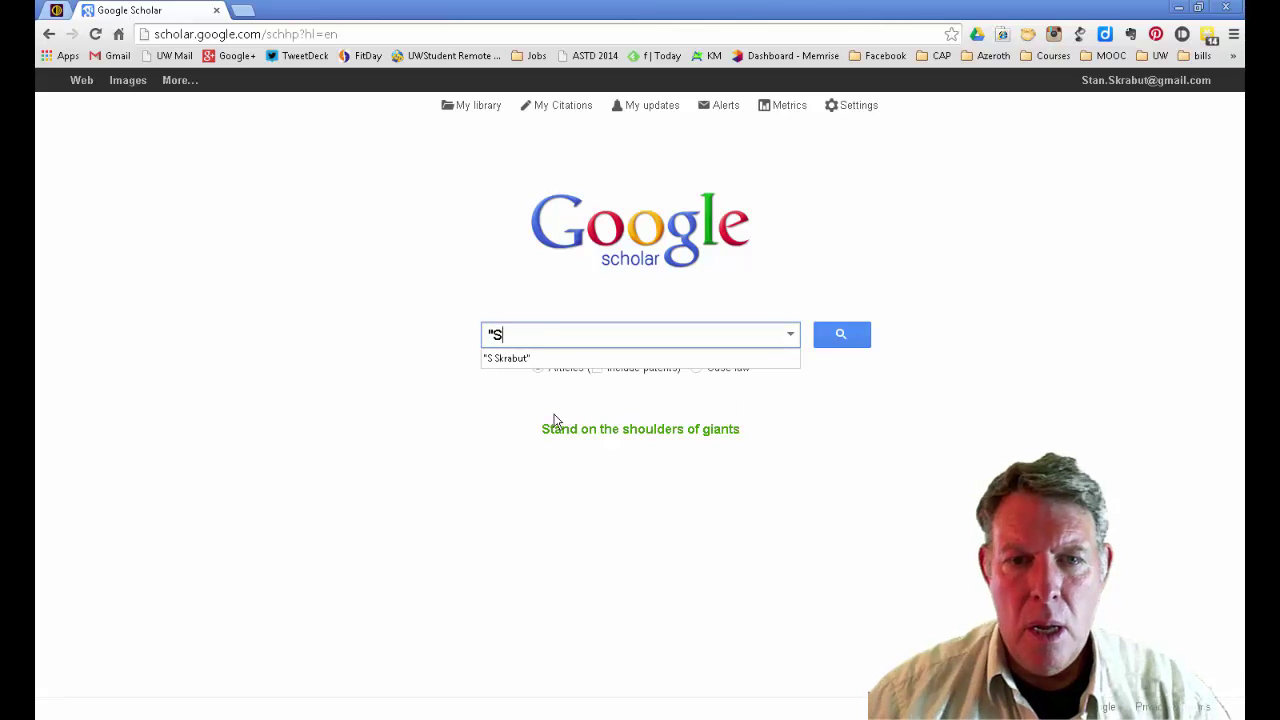
pyautogui.click(521, 360)
pyautogui.click(838, 337)
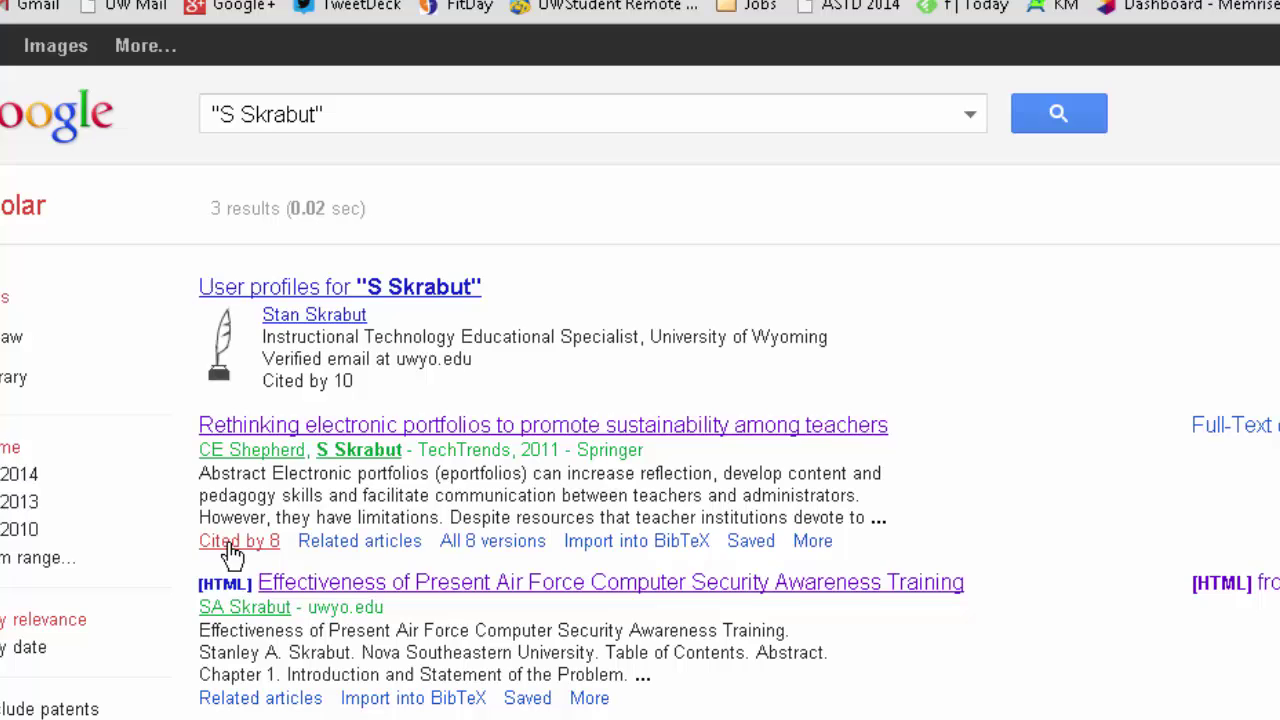
# Create an alert for documents citing "Rethinking electronic portfolios to promote sustainability among teachers" and return to the Scholar home page.
pyautogui.click(238, 541)
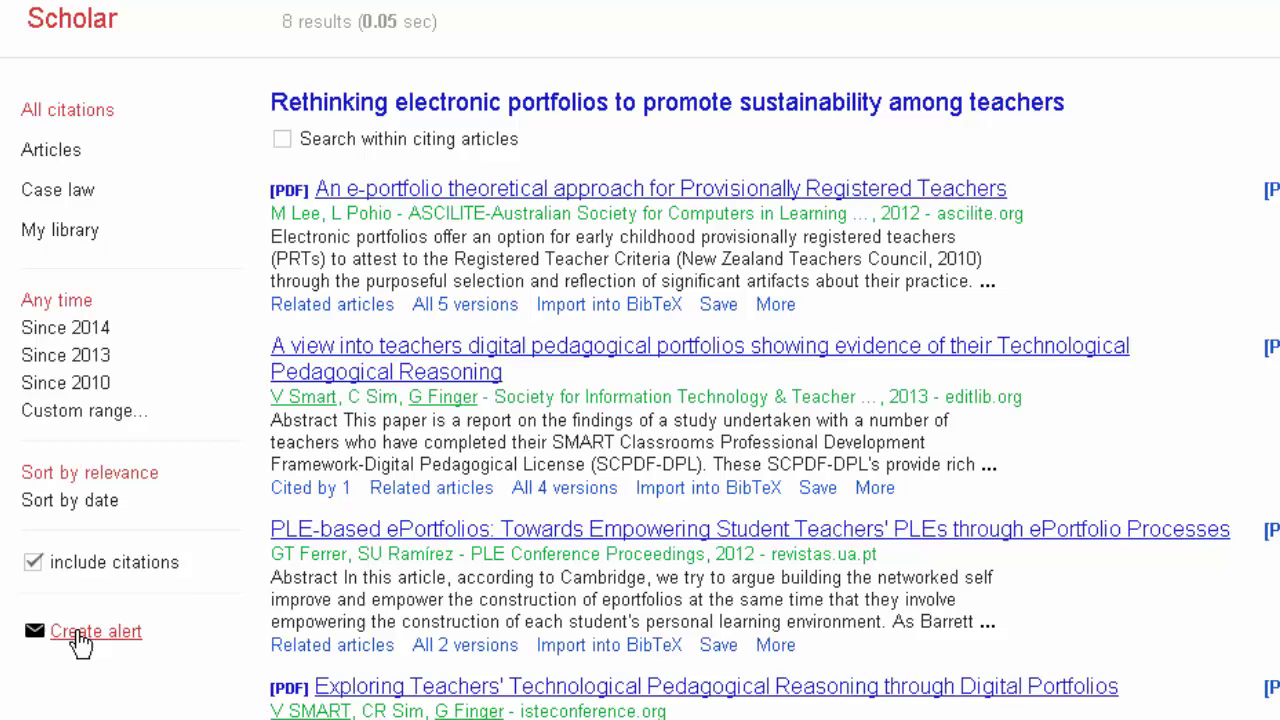
pyautogui.click(155, 624)
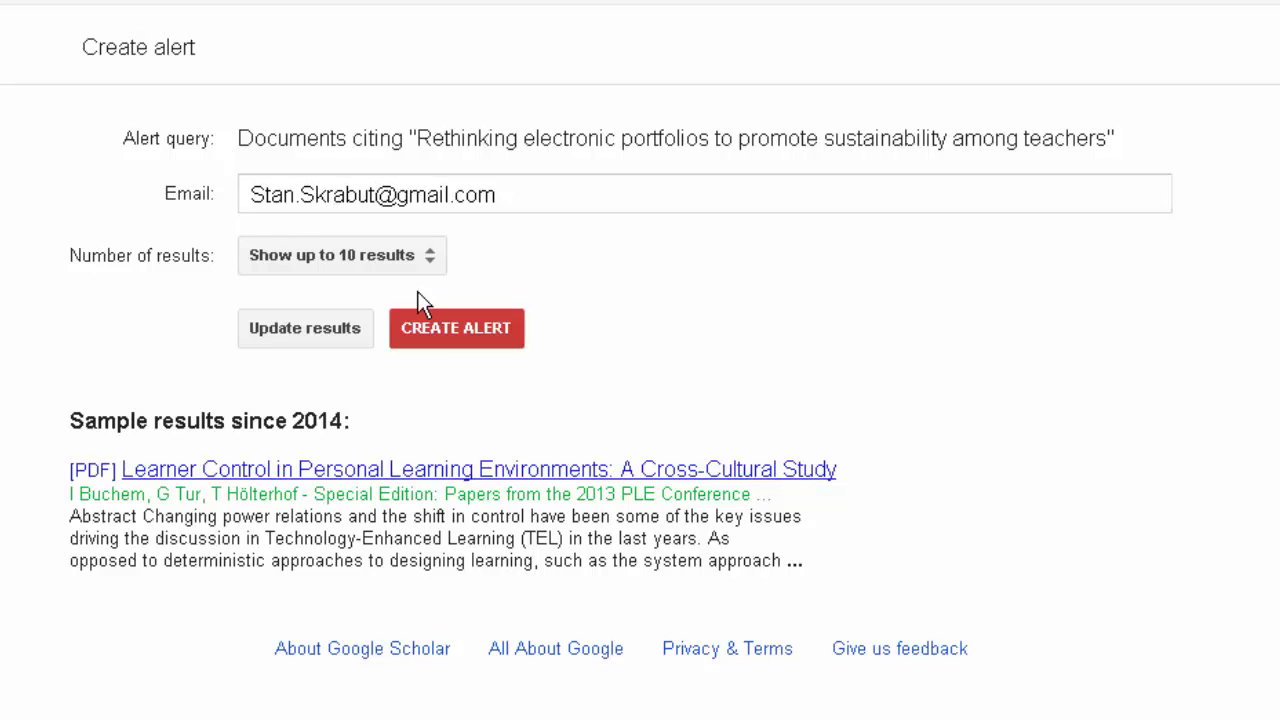
pyautogui.click(463, 331)
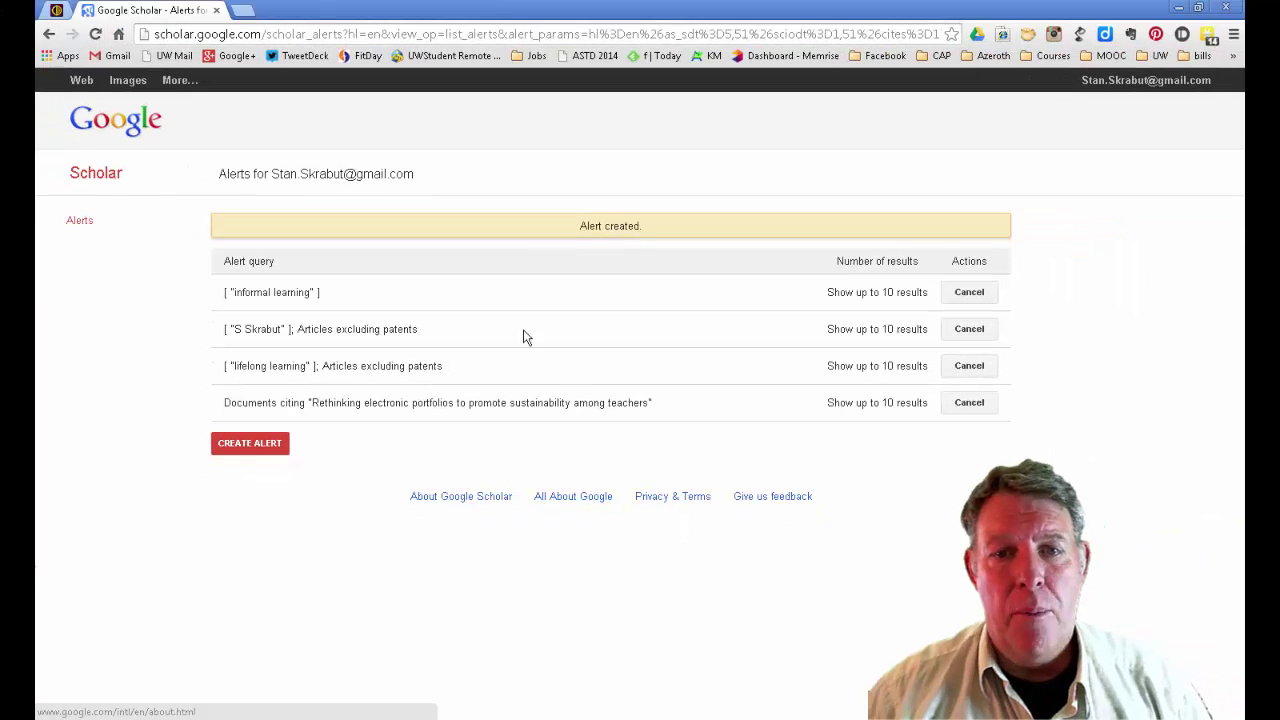
pyautogui.click(92, 177)
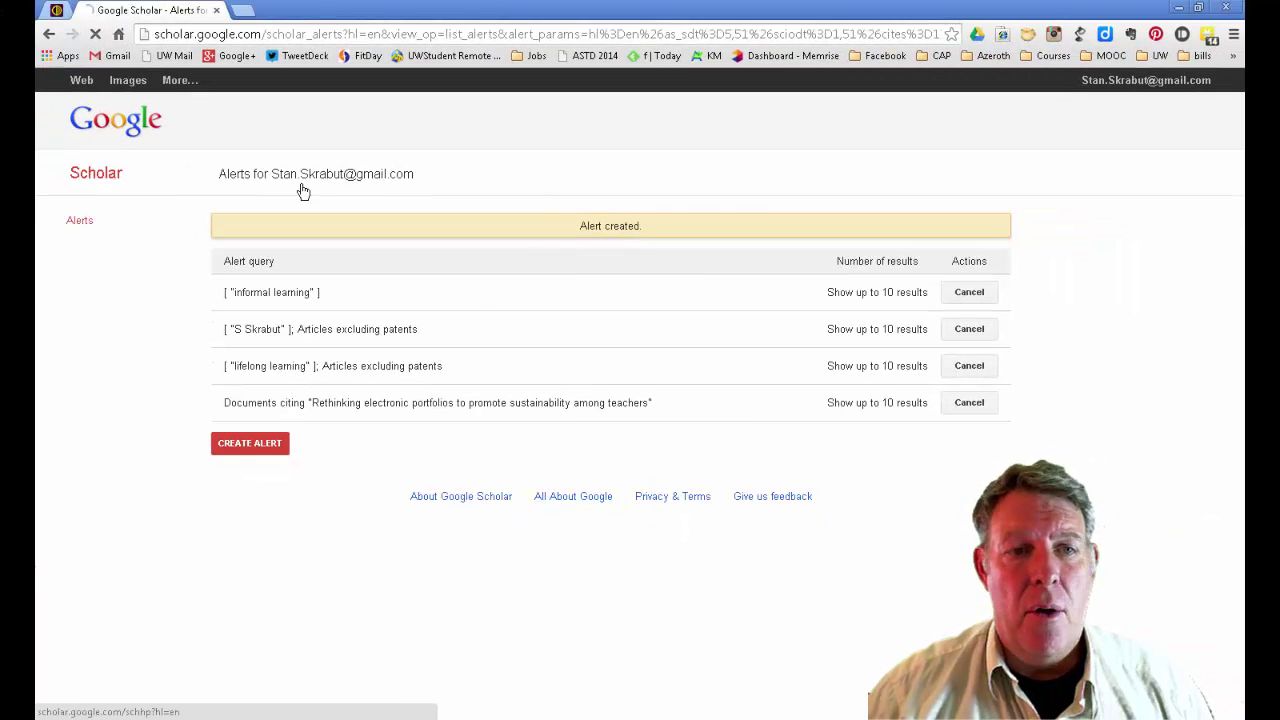